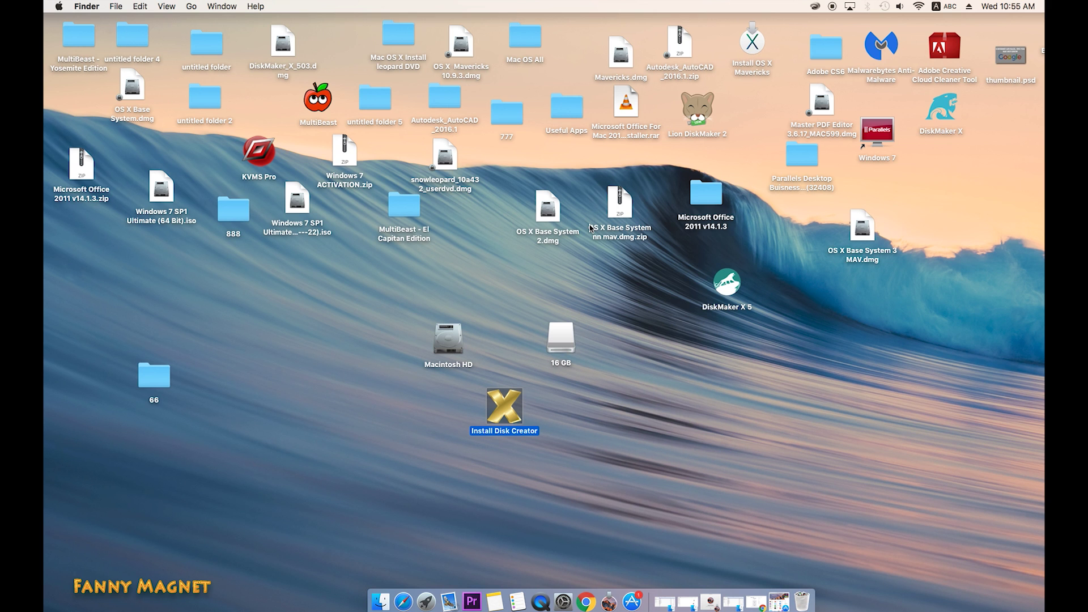
Close the App Store window, put away the macOS Sierra installer window, and select the 16 GB drive
left_click(635, 603)
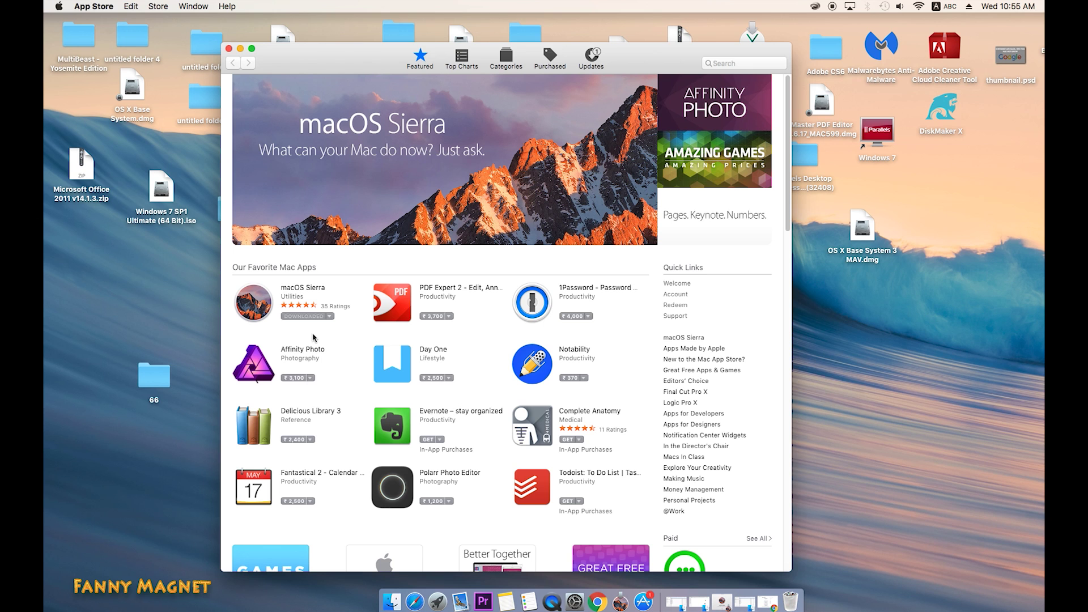
left_click(229, 49)
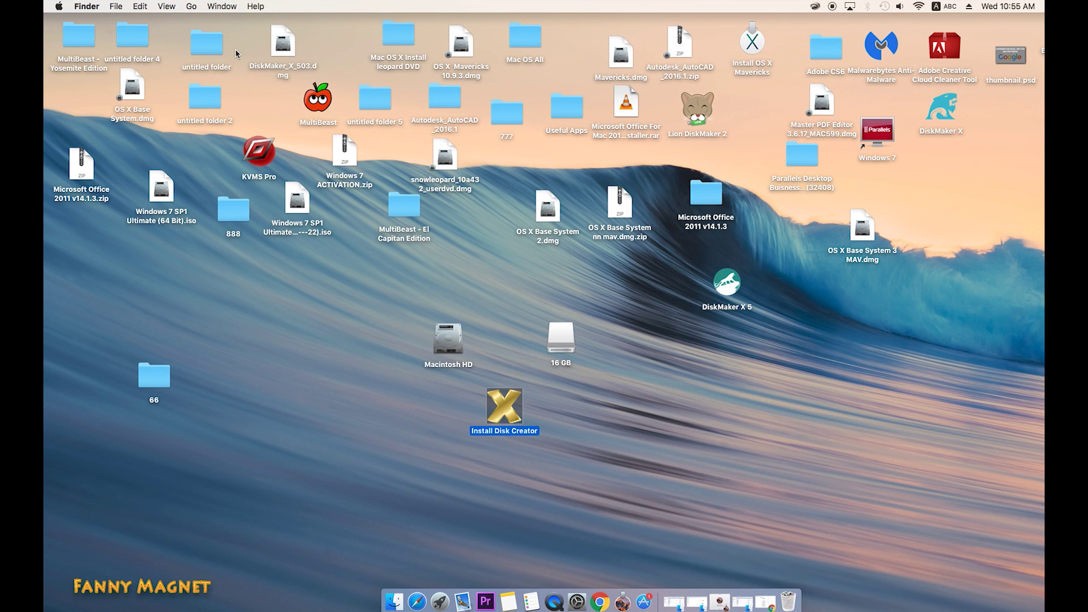
left_click(698, 602)
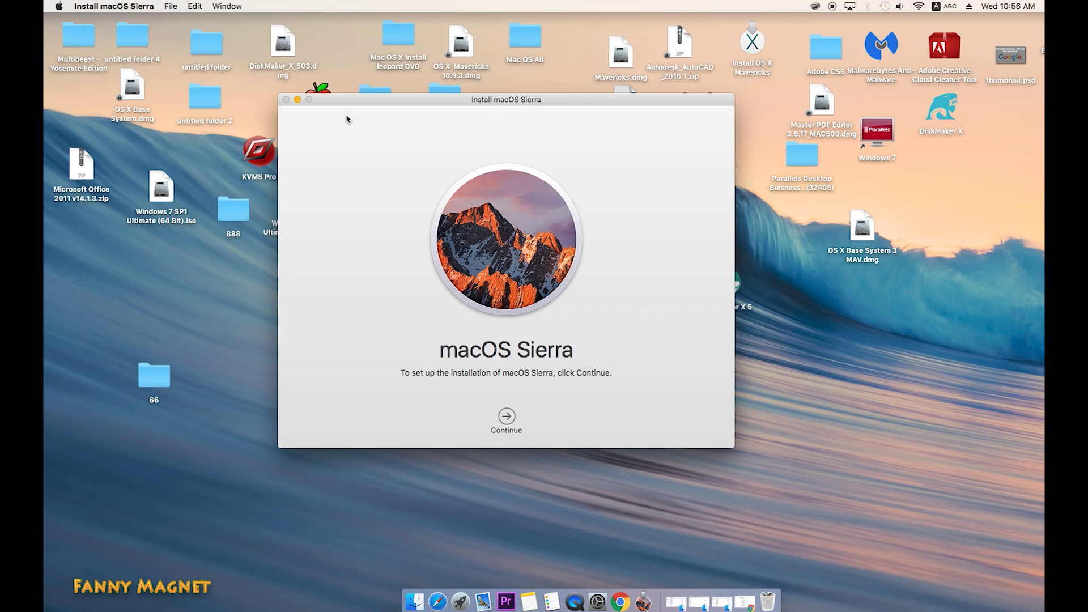
left_click(297, 99)
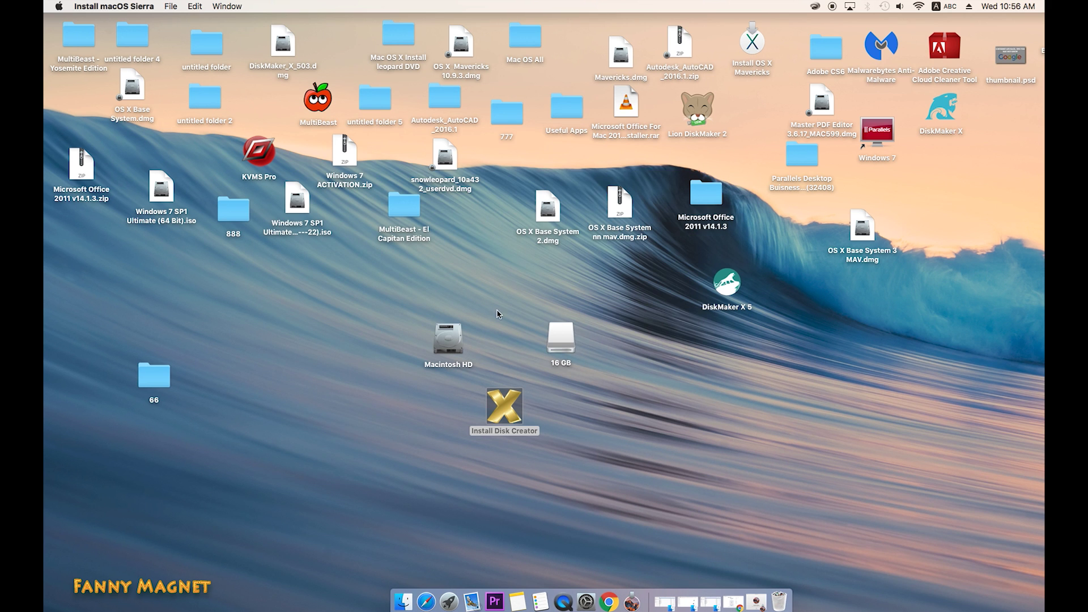
left_click_drag(505, 303, 539, 306)
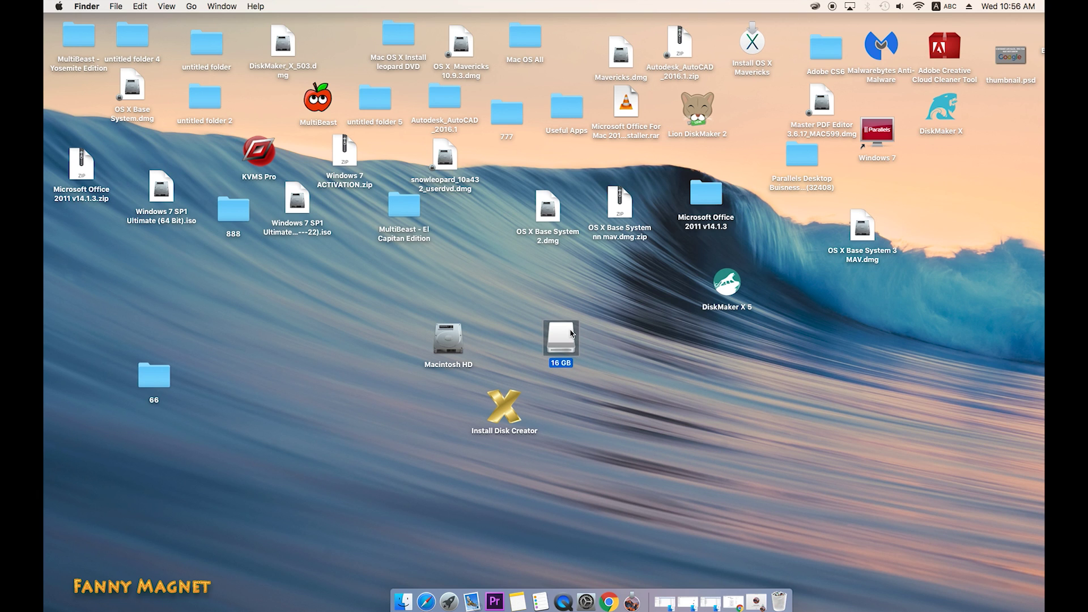
Launch Disk Utility through Spotlight, centre its window, and select the Kingston DataTraveler 2.0 drive
key("super+space")
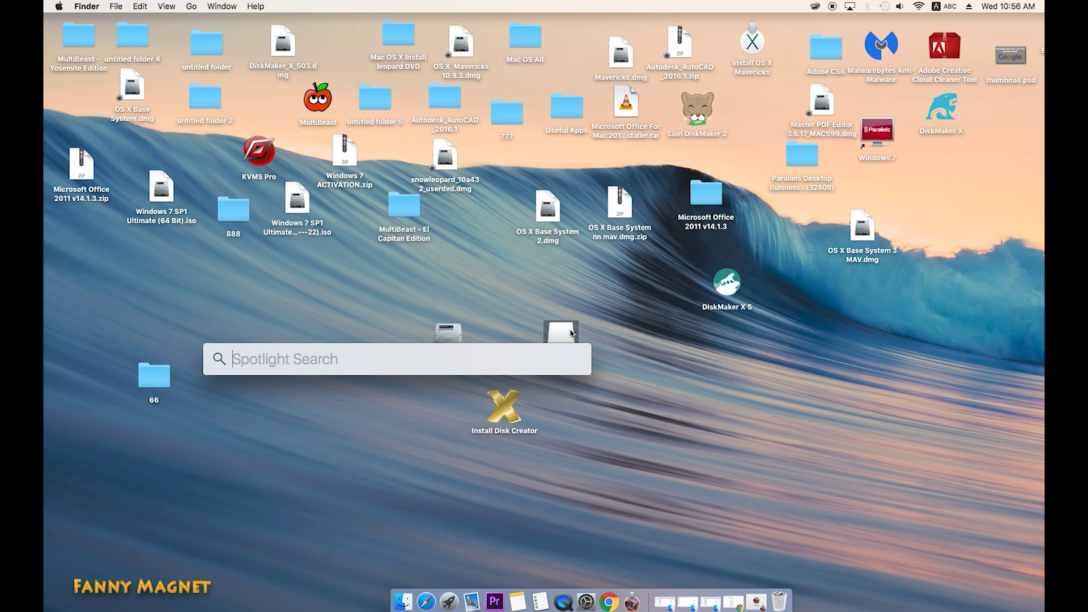
type("disk Utility")
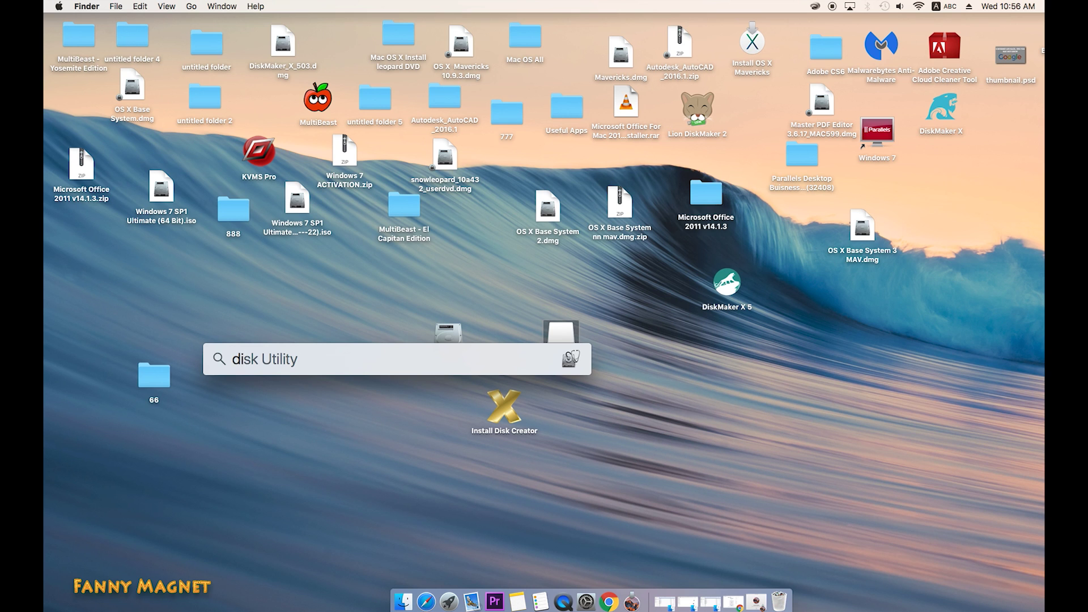
key("Return")
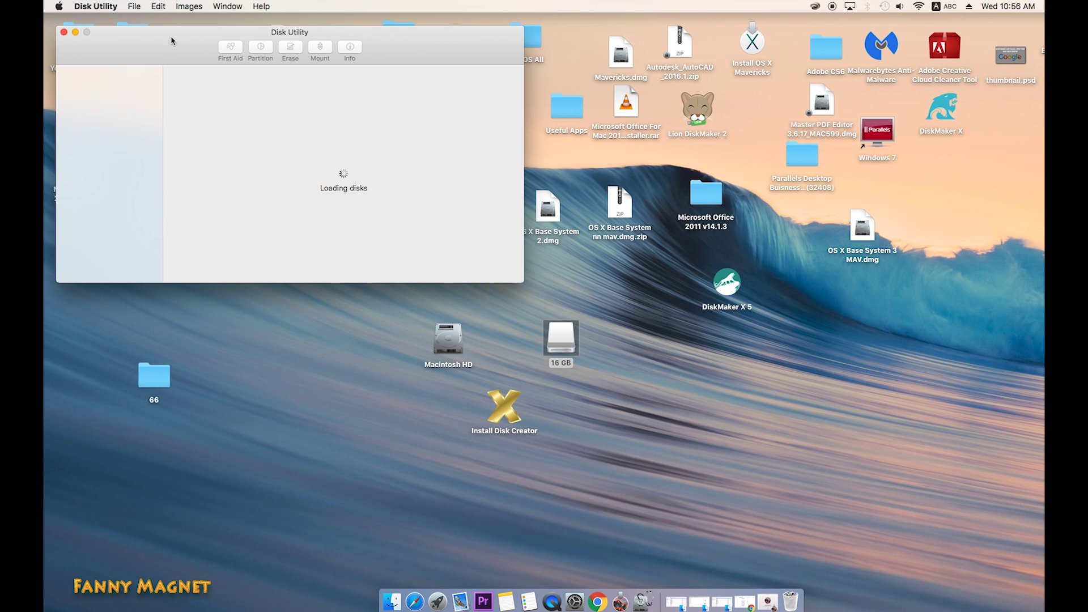
left_click_drag(172, 38, 448, 168)
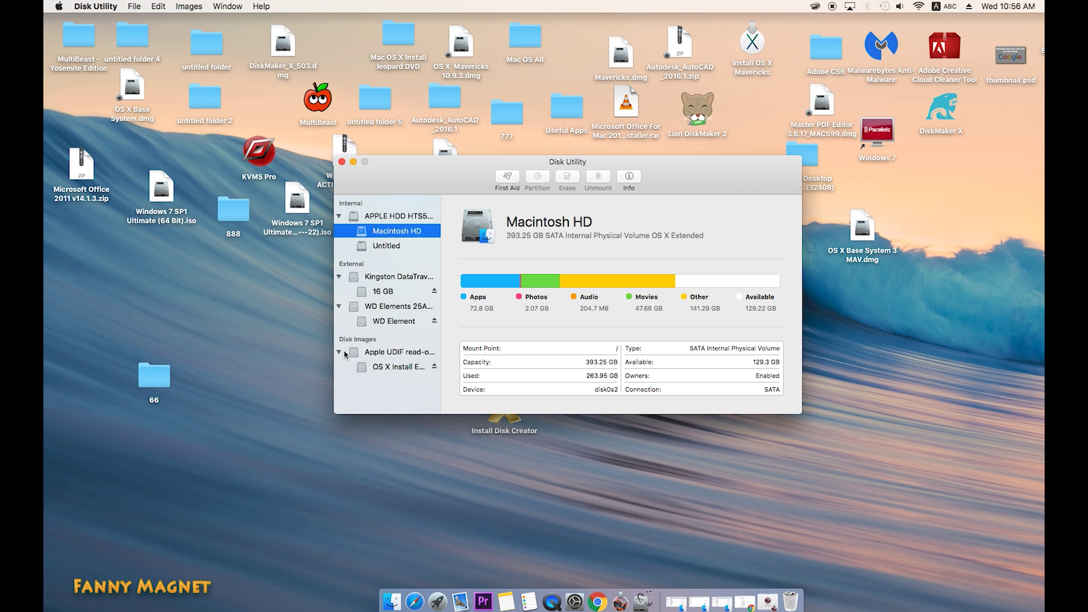
left_click(401, 278)
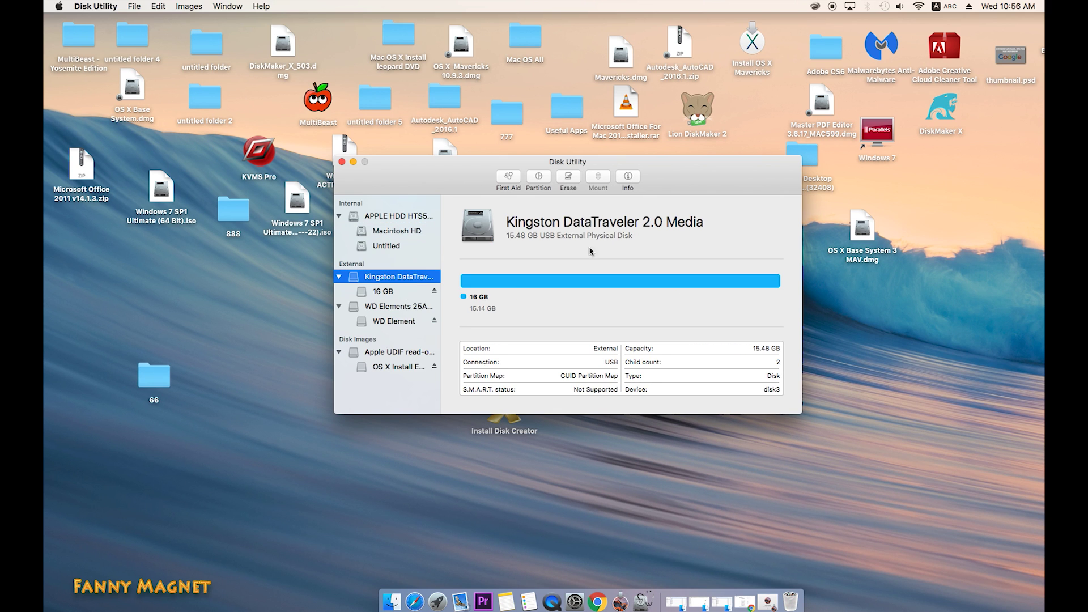
left_click(339, 276)
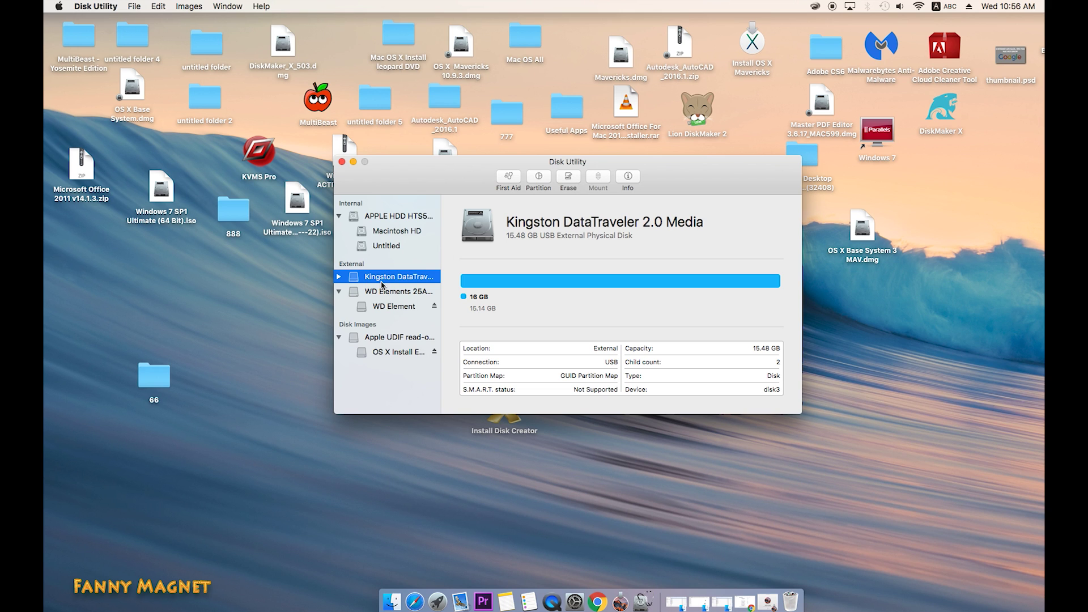
Erase the Kingston drive as '10.12 OSX' in OS X Extended (Journaled), then quit Disk Utility
left_click(568, 179)
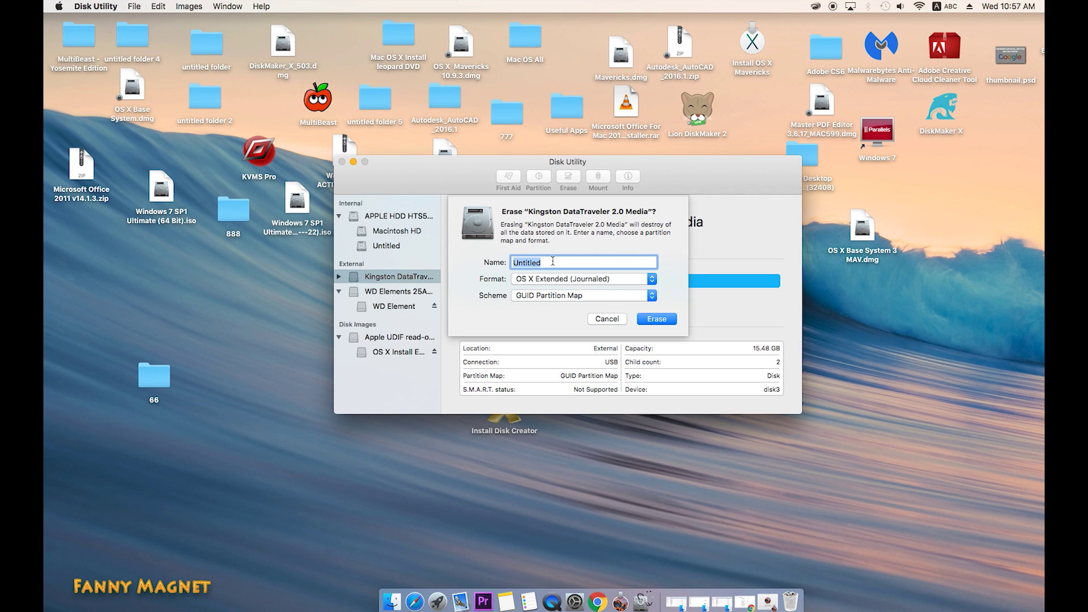
type("10.12 OSX")
left_click(656, 322)
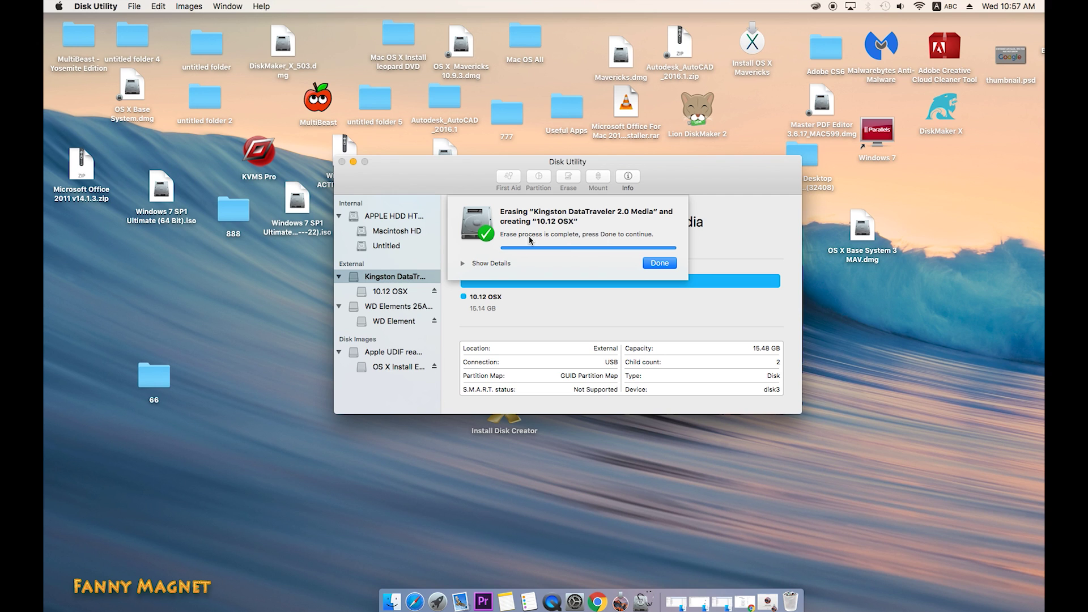
left_click(669, 265)
left_click(341, 162)
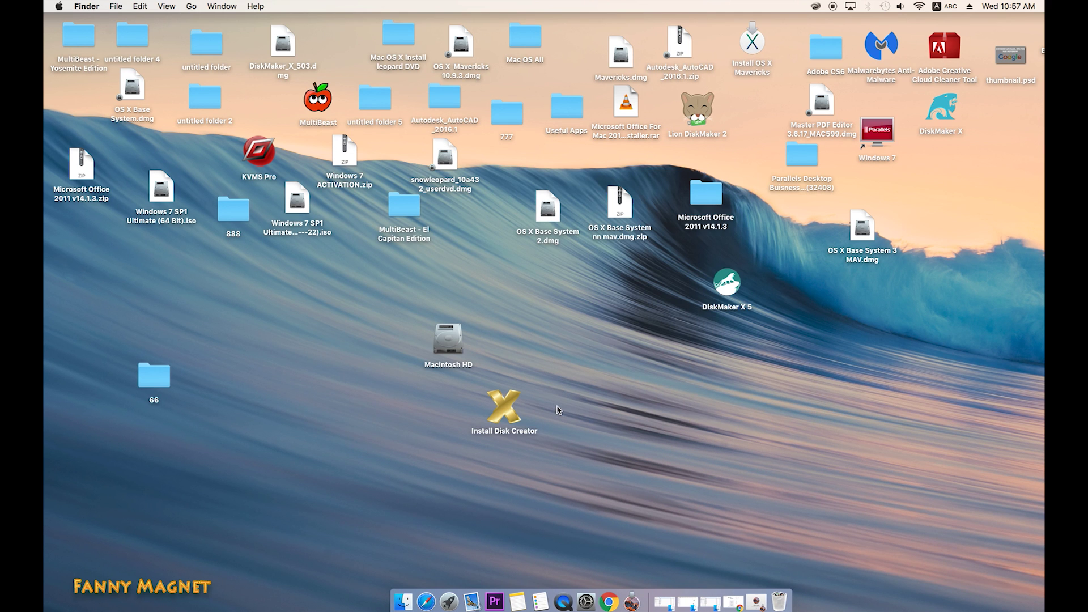
left_click(608, 602)
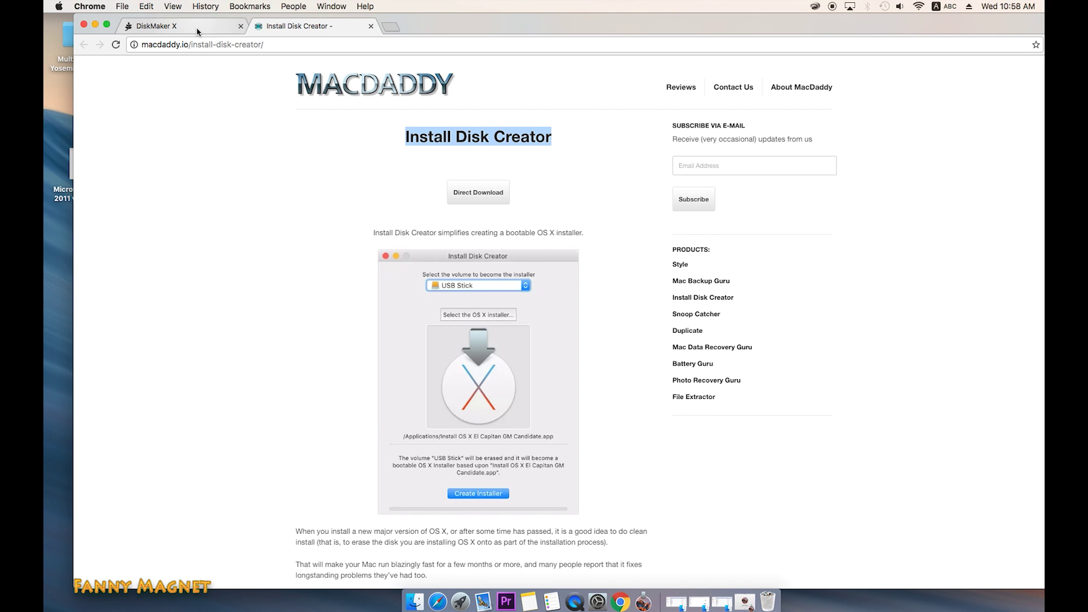
left_click(195, 28)
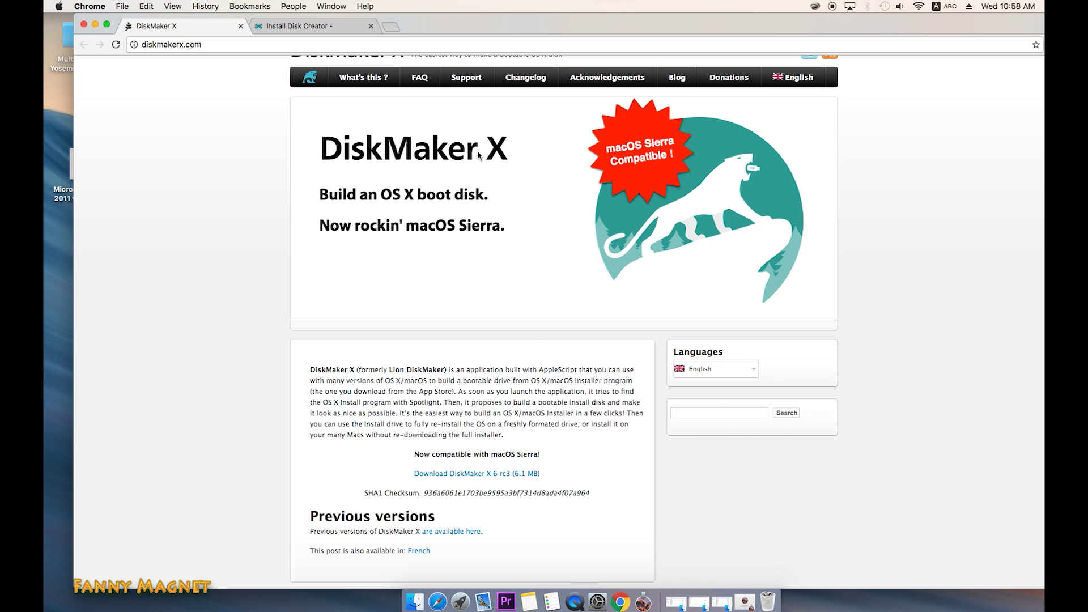
left_click(290, 31)
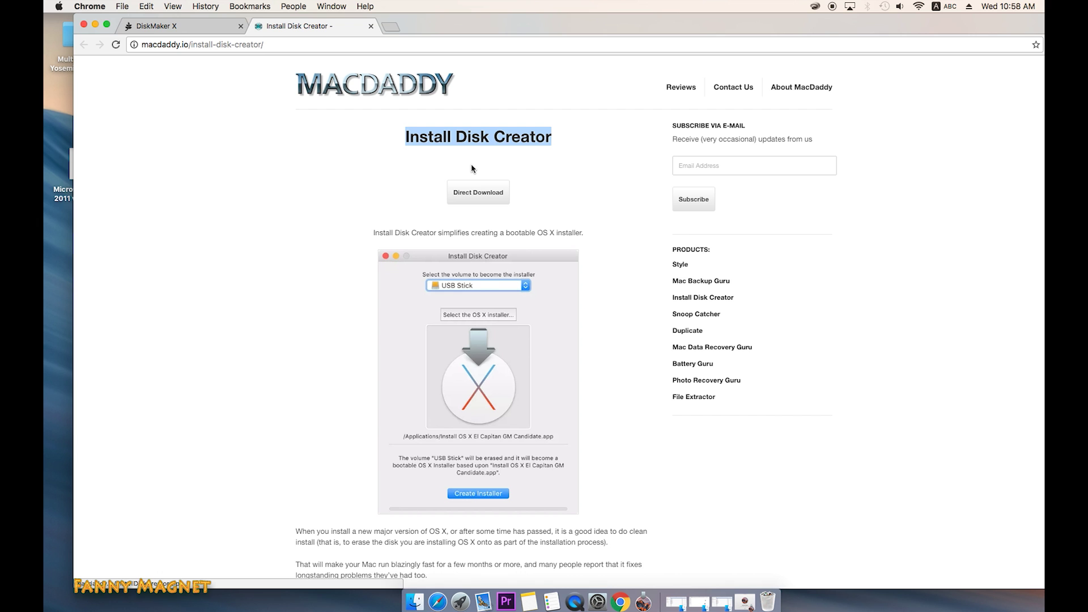
left_click(94, 27)
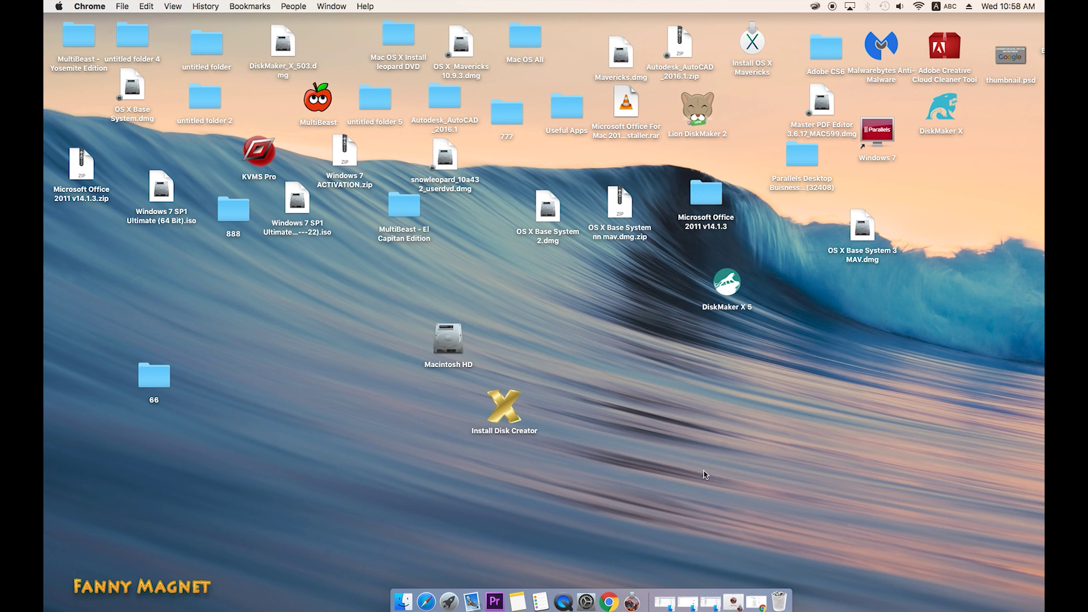
Launch Install Disk Creator from its desktop icon and park its window at the lower left
left_click_drag(506, 403, 523, 347)
double_click(523, 346)
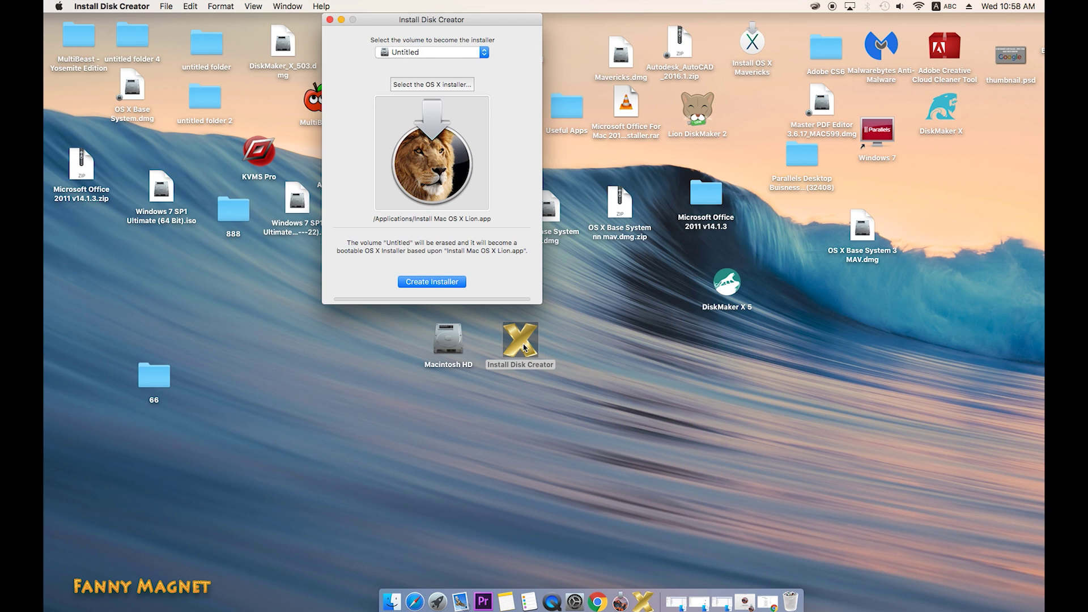
left_click_drag(430, 23, 697, 140)
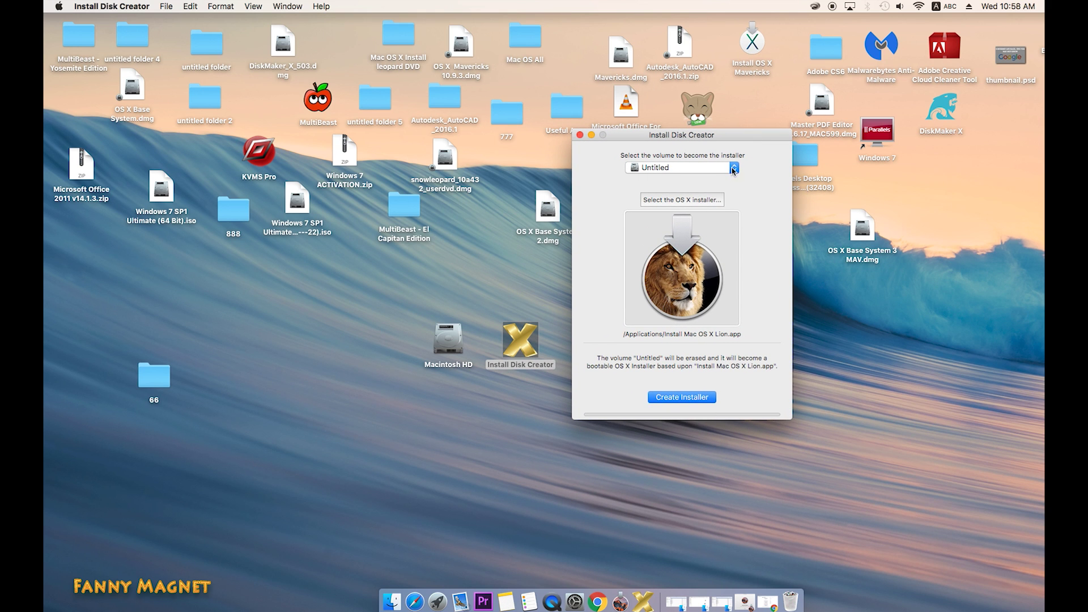
left_click_drag(690, 137, 284, 238)
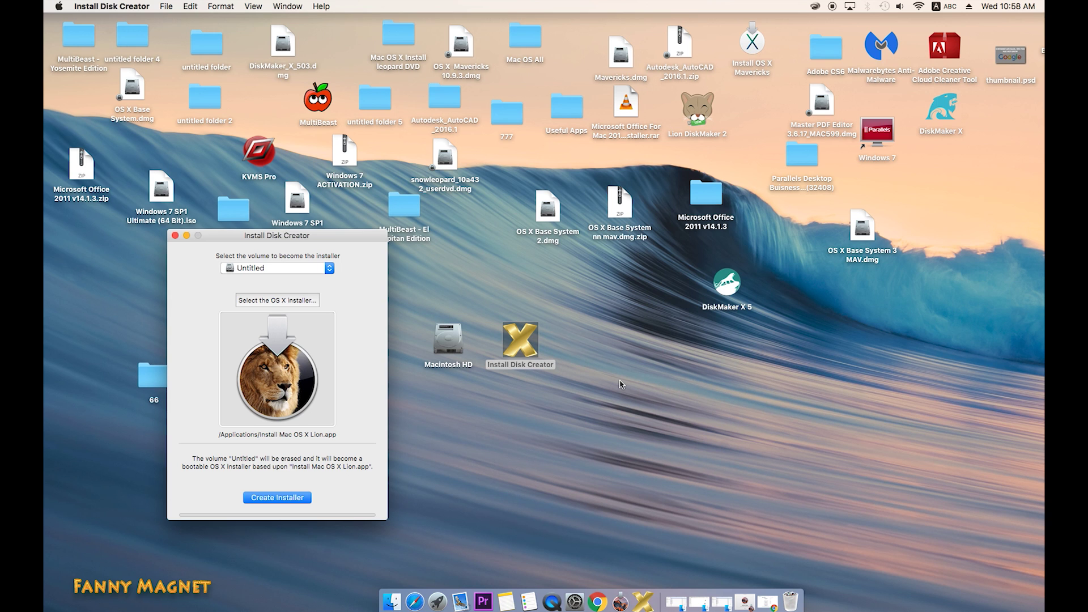
double_click(450, 340)
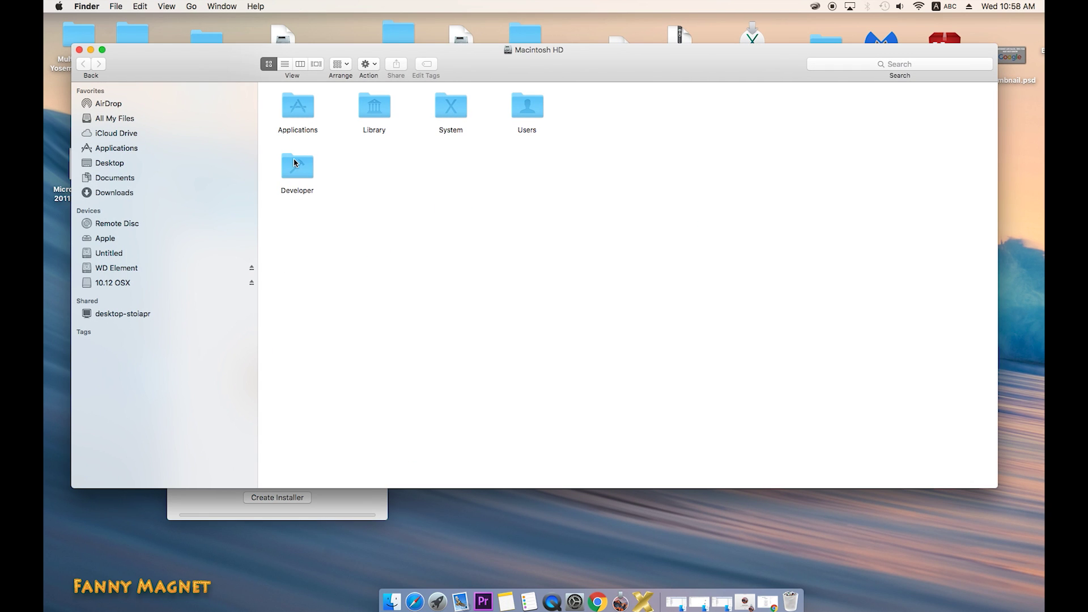
double_click(316, 118)
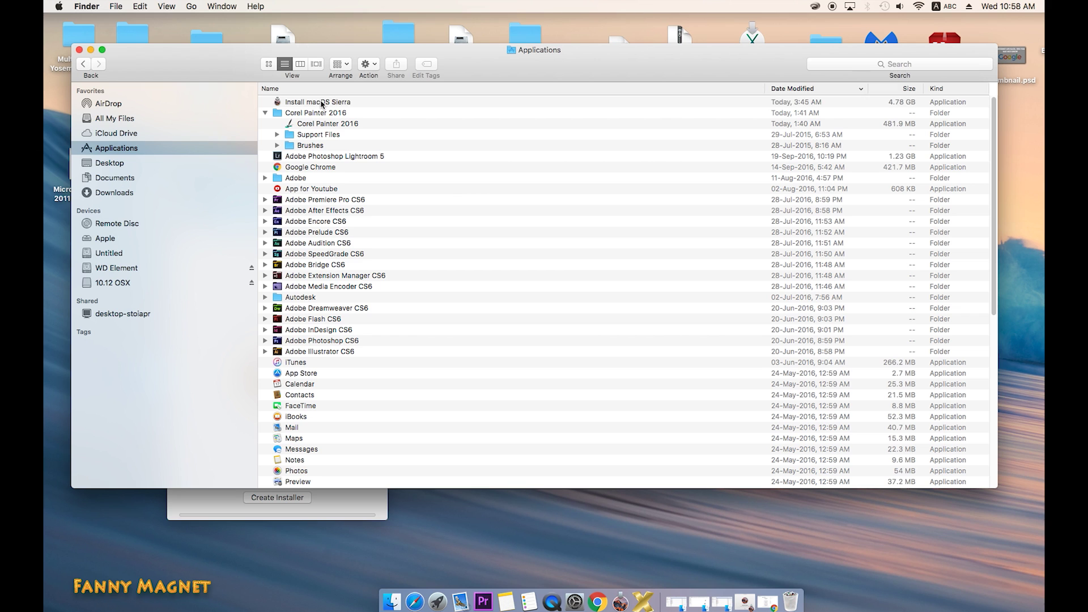
left_click(295, 103)
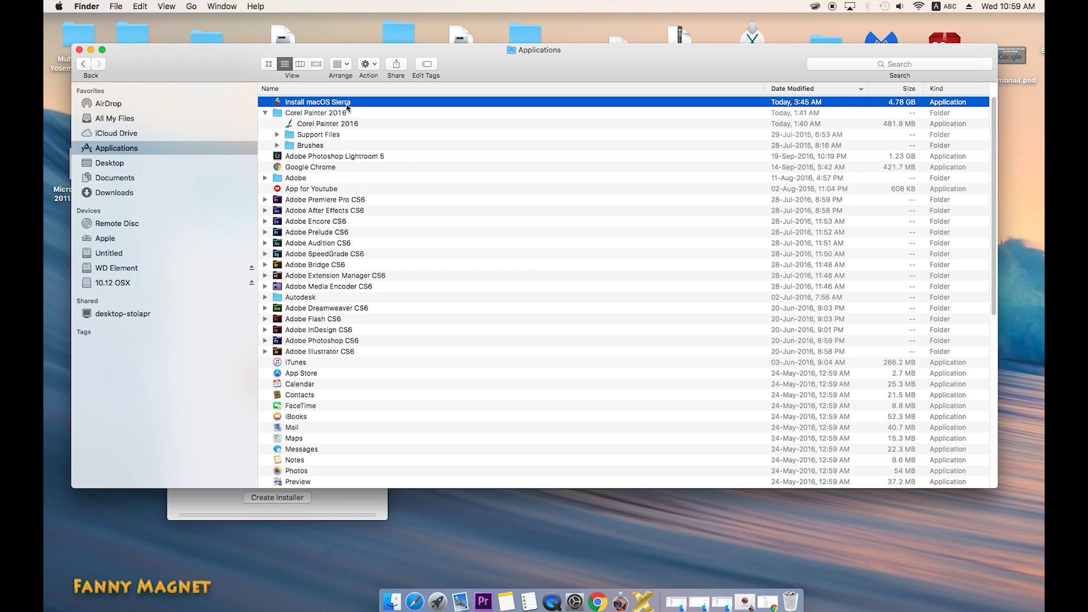
left_click(80, 52)
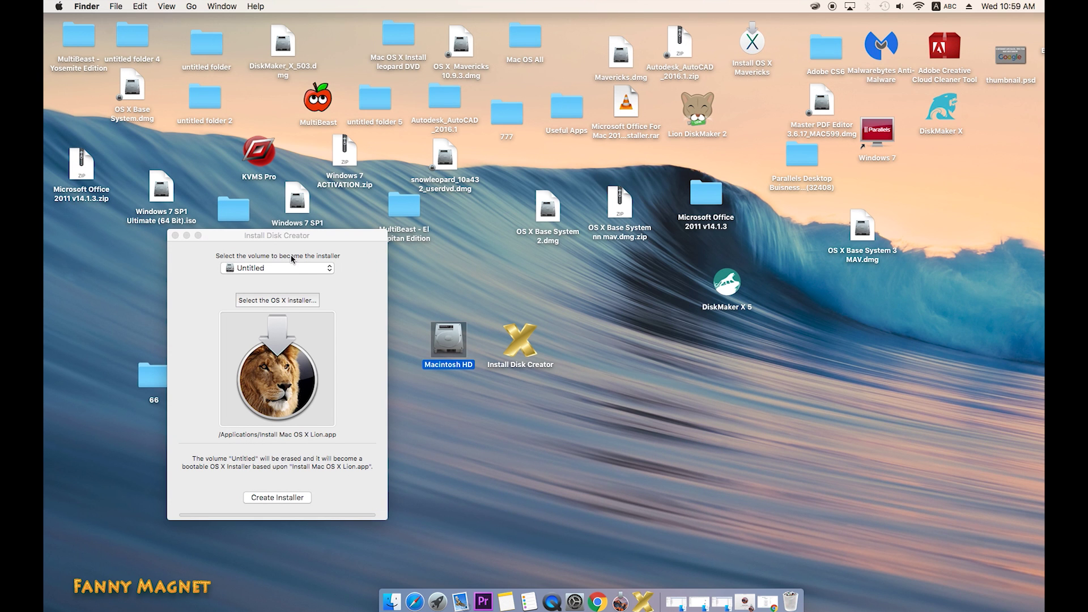
Choose 10.12 OSX as the target volume instead of Untitled
left_click(302, 269)
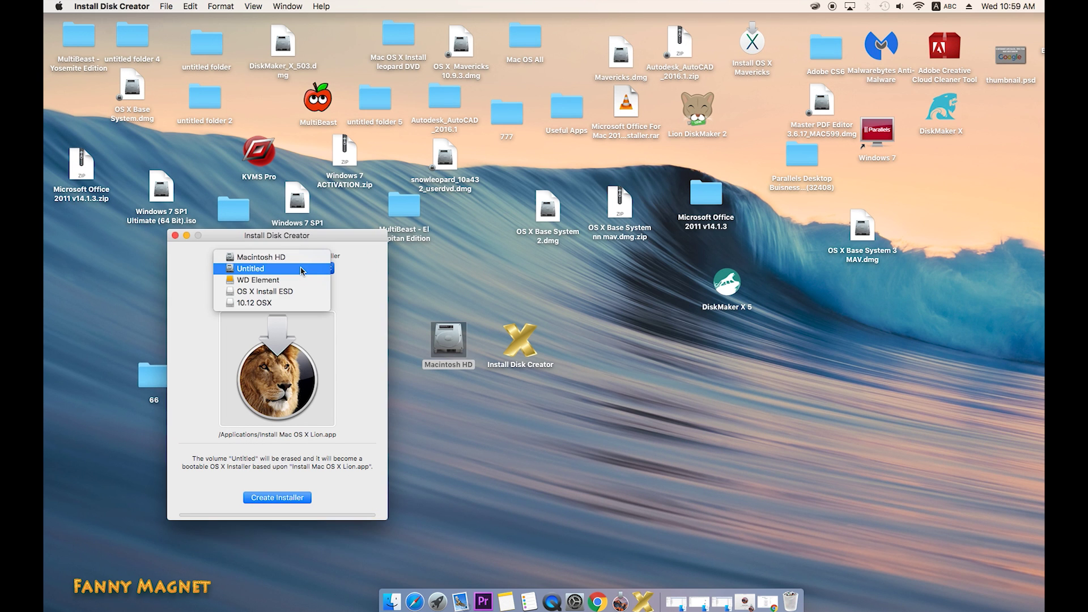
left_click(302, 270)
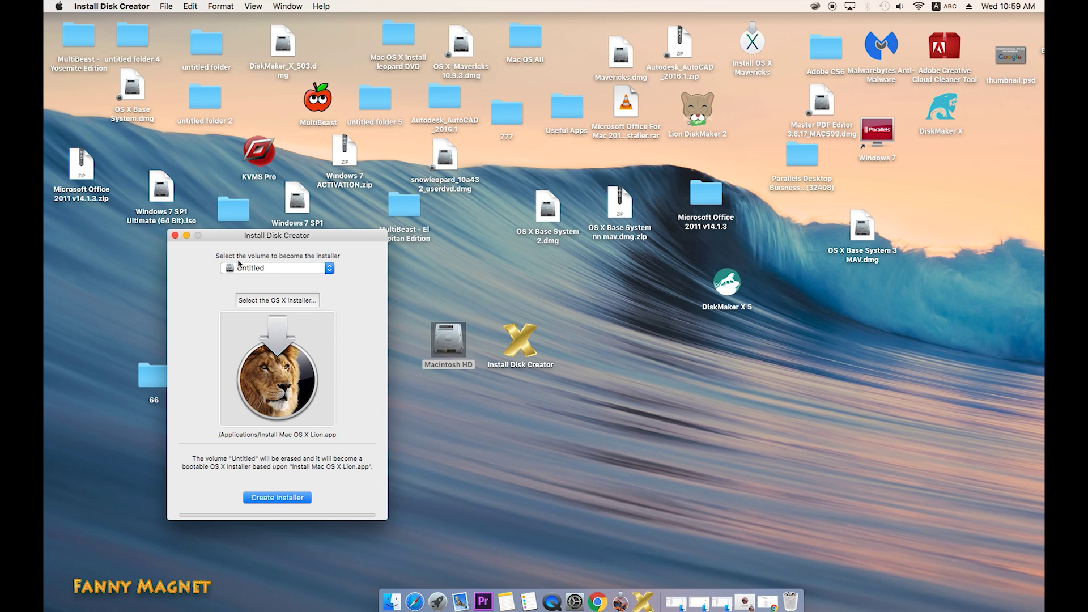
left_click(273, 267)
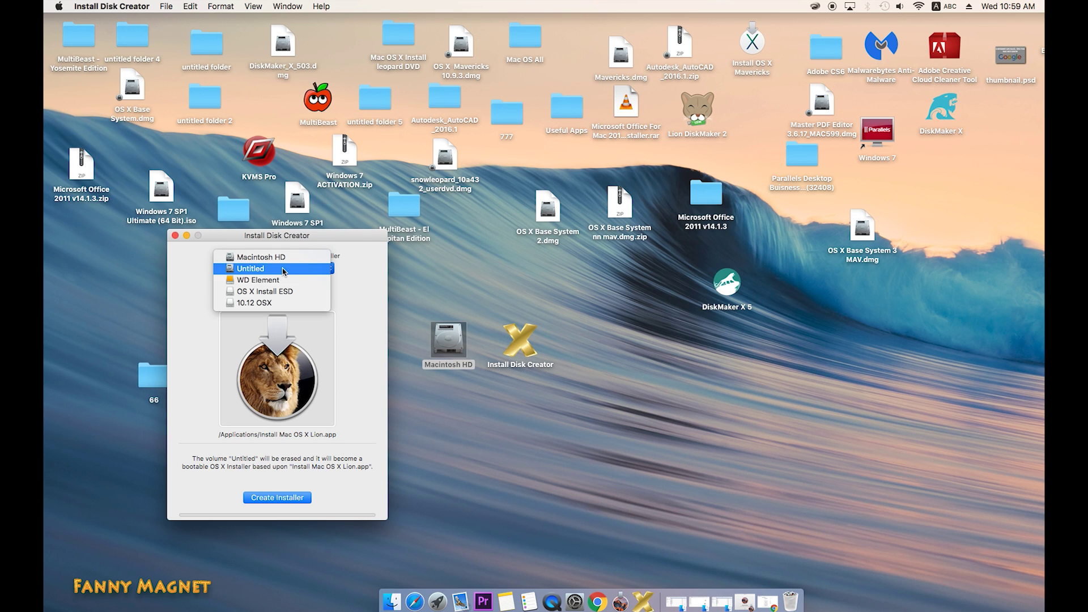
left_click(281, 309)
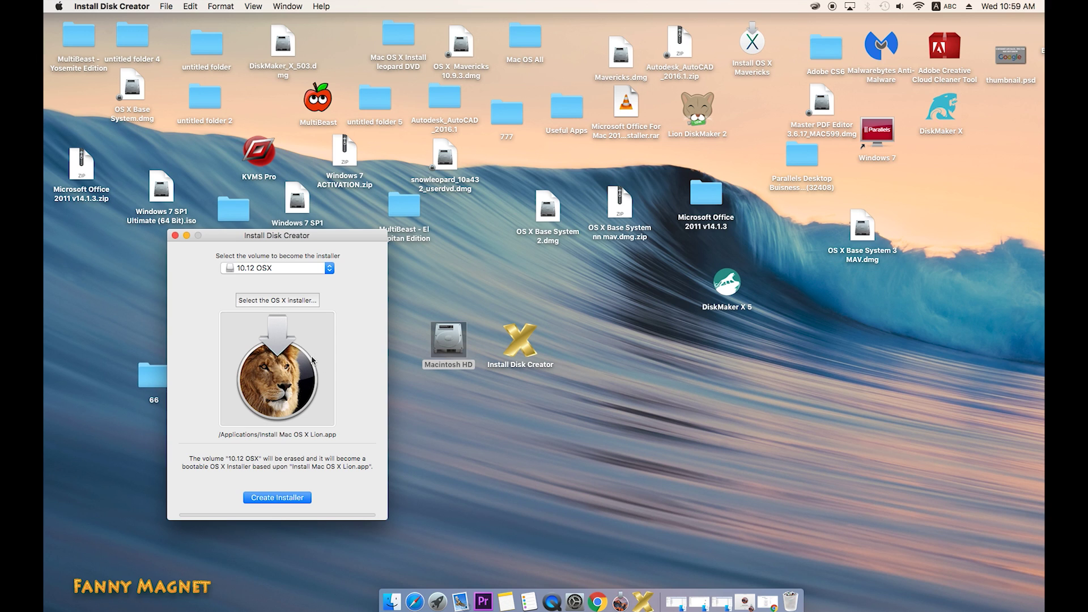
Set /Applications/Install macOS Sierra.app as the installer source and recentre the window
left_click(277, 301)
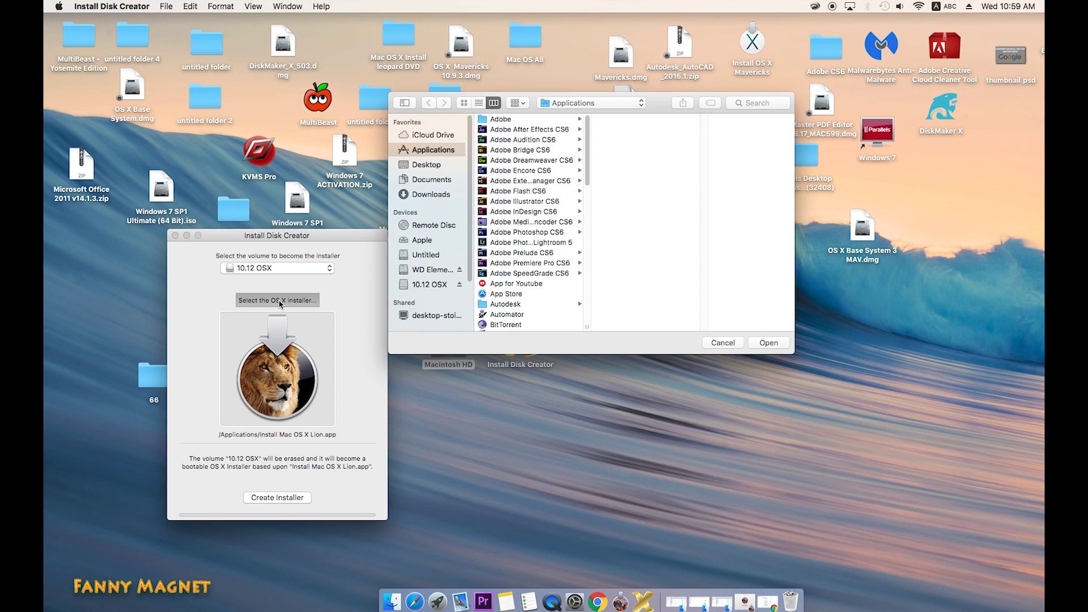
left_click_drag(588, 172, 589, 239)
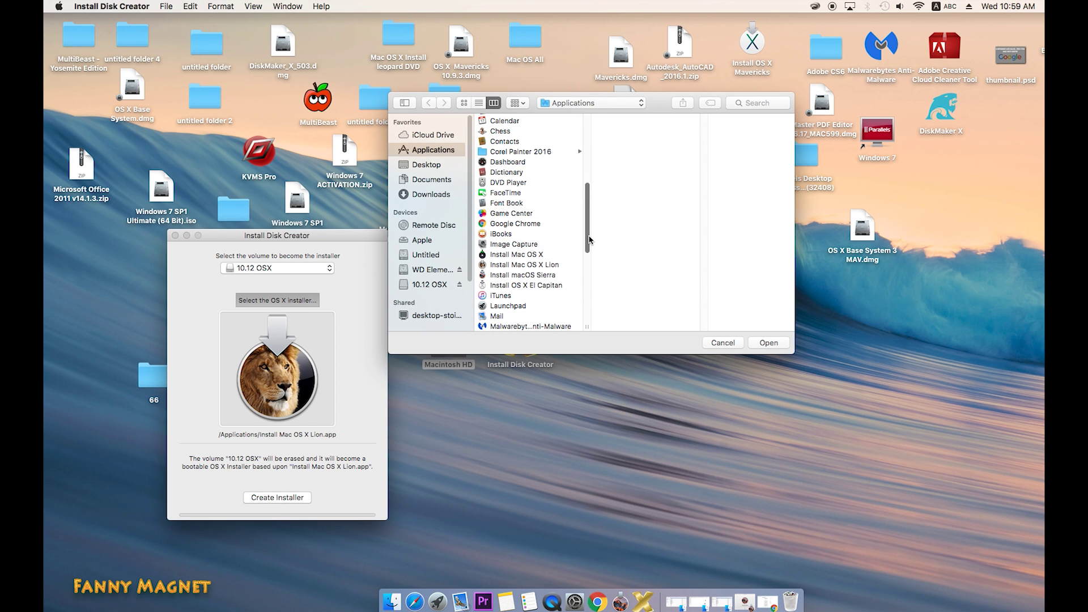
left_click(503, 275)
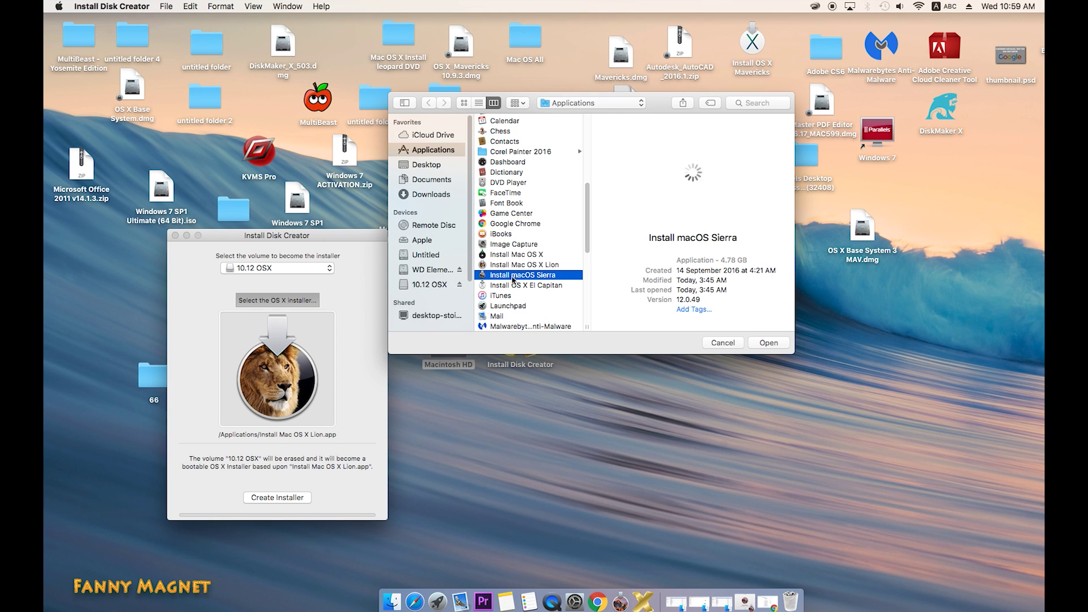
left_click(769, 344)
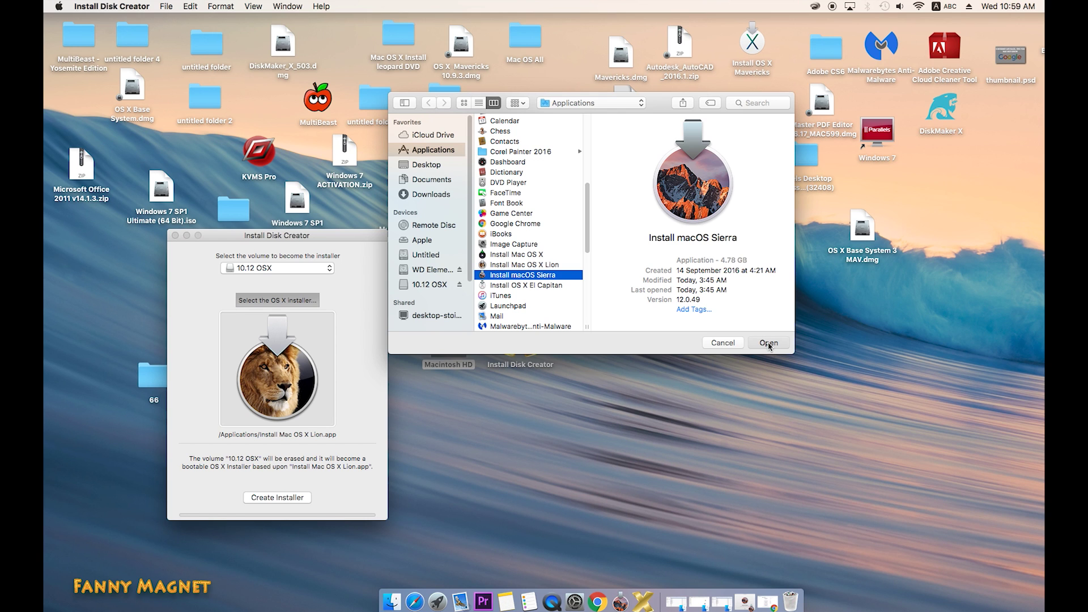
left_click_drag(290, 239, 581, 228)
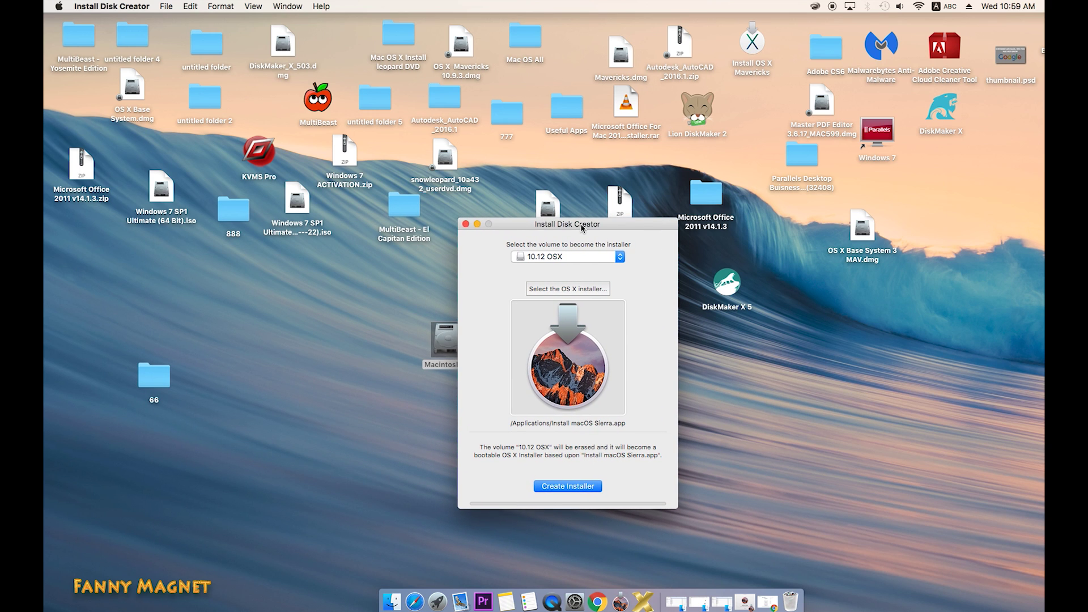
Create the installer on 10.12 OSX, authorising with the administrator password, until Complete appears
left_click(569, 487)
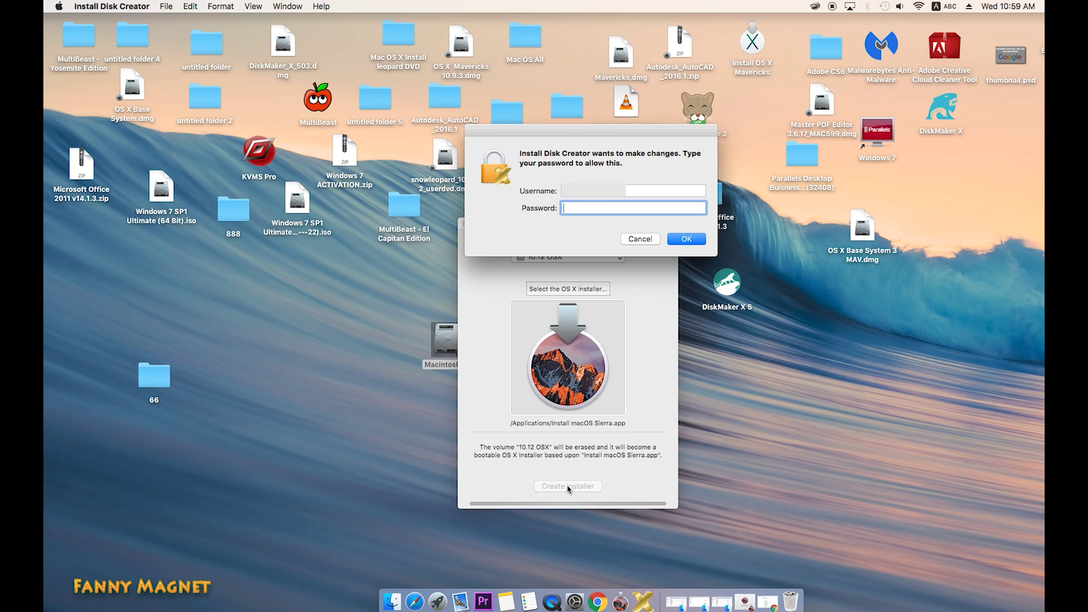
type("••••••••••••")
key("Return")
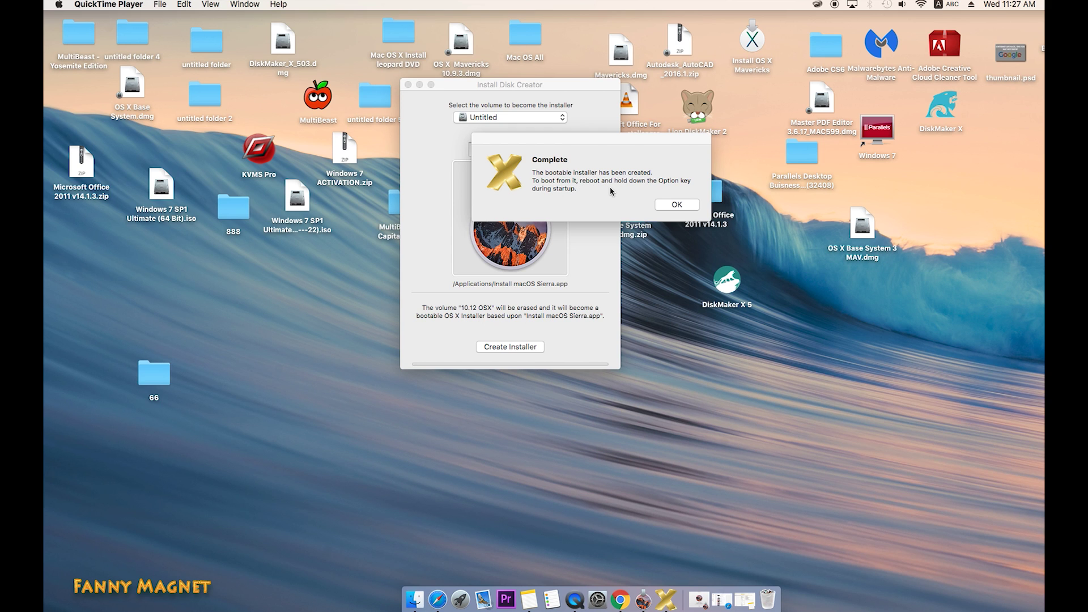
Dismiss the Complete message with OK and close the Install Disk Creator window
left_click(680, 207)
left_click(679, 207)
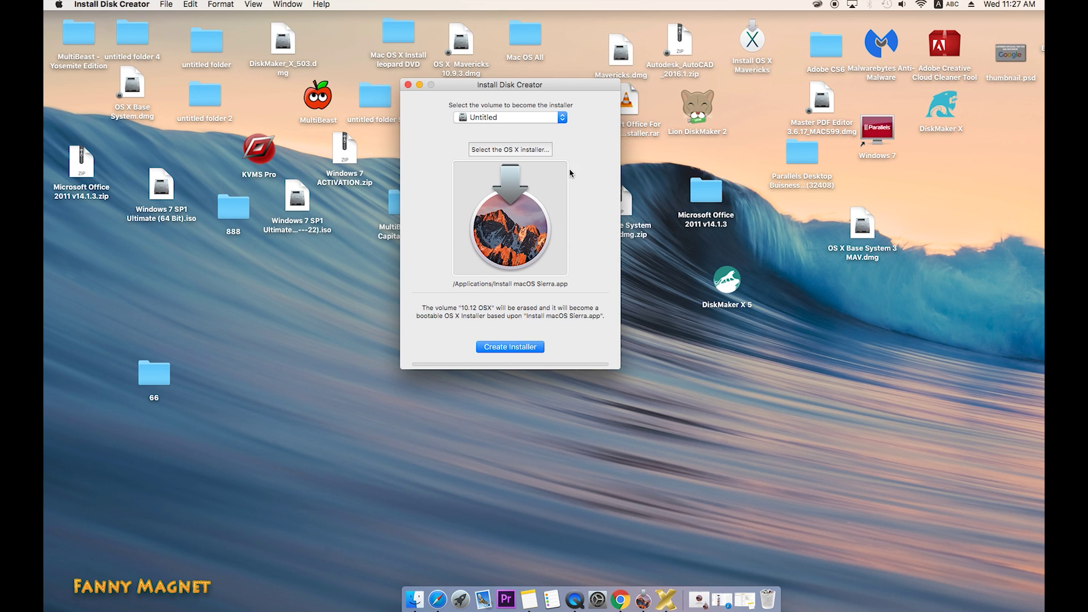
left_click(408, 86)
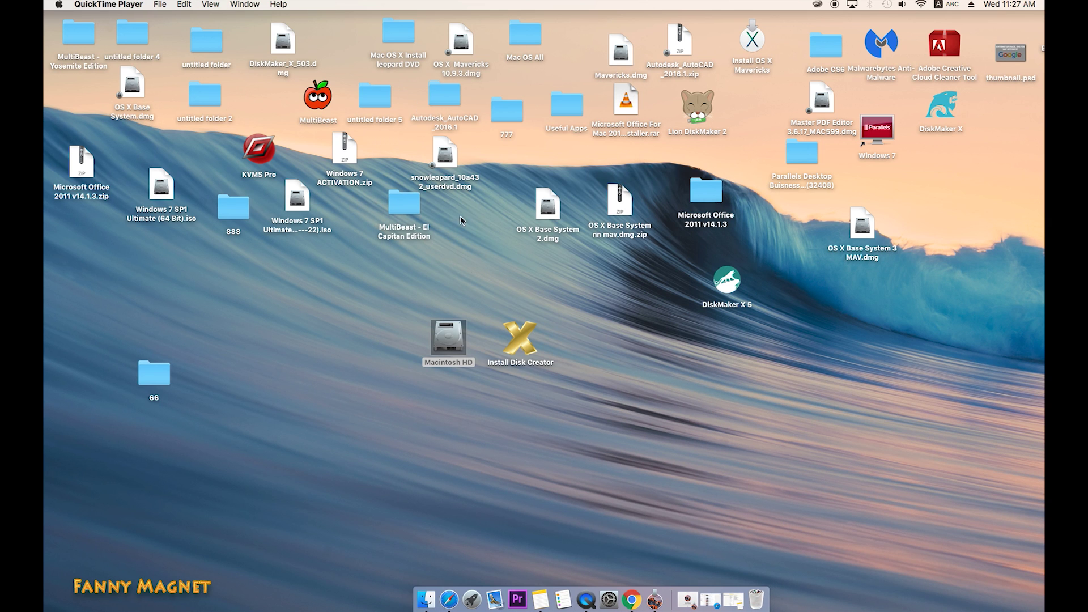